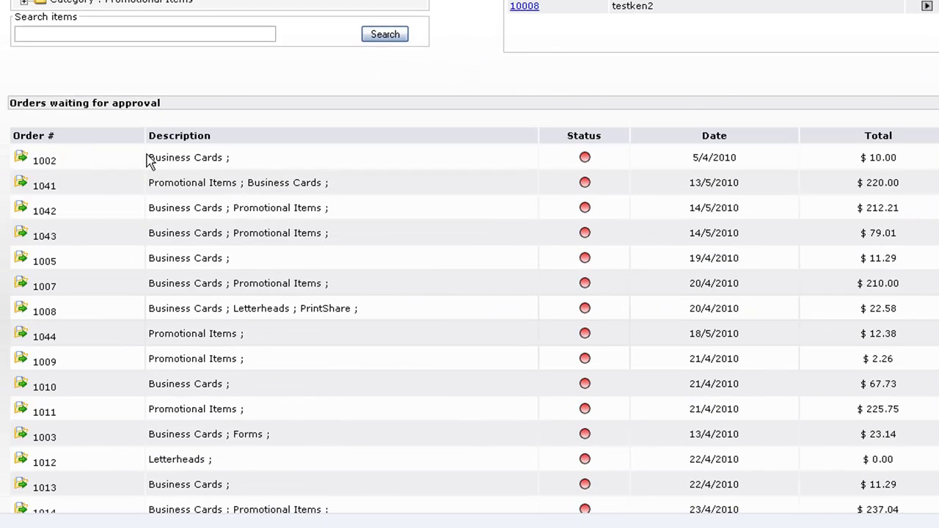
# Step: Go to Business Cards and start personalizing the BC-ACME-V2 card
pyautogui.scroll(-3, 273, 176)
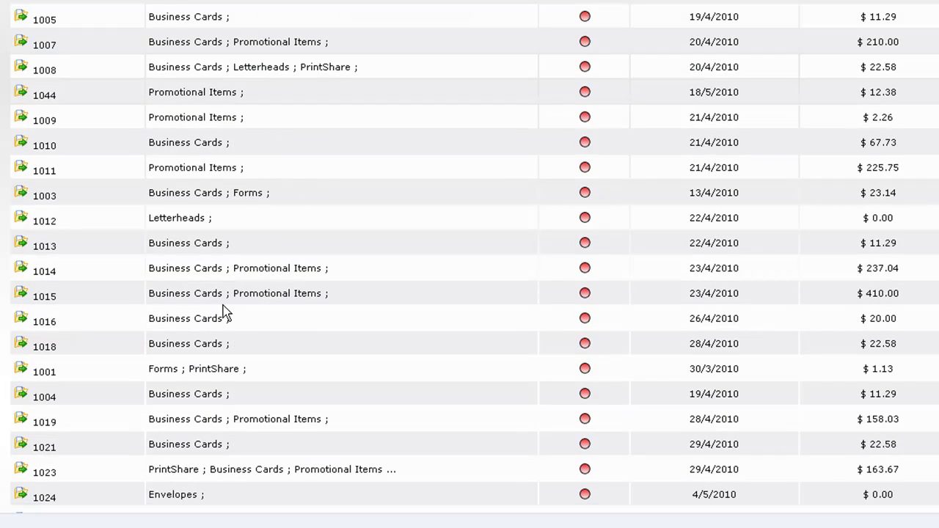
pyautogui.scroll(-6, 199, 293)
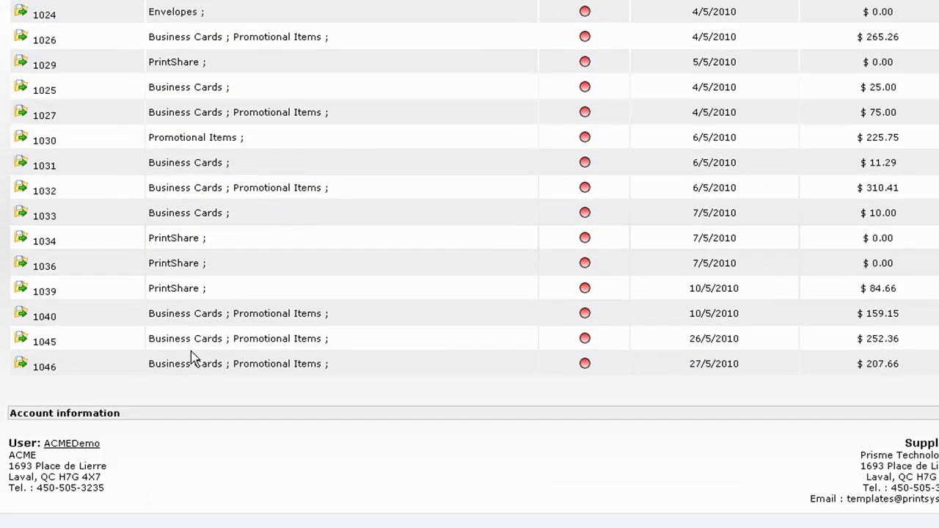
pyautogui.scroll(7, 201, 352)
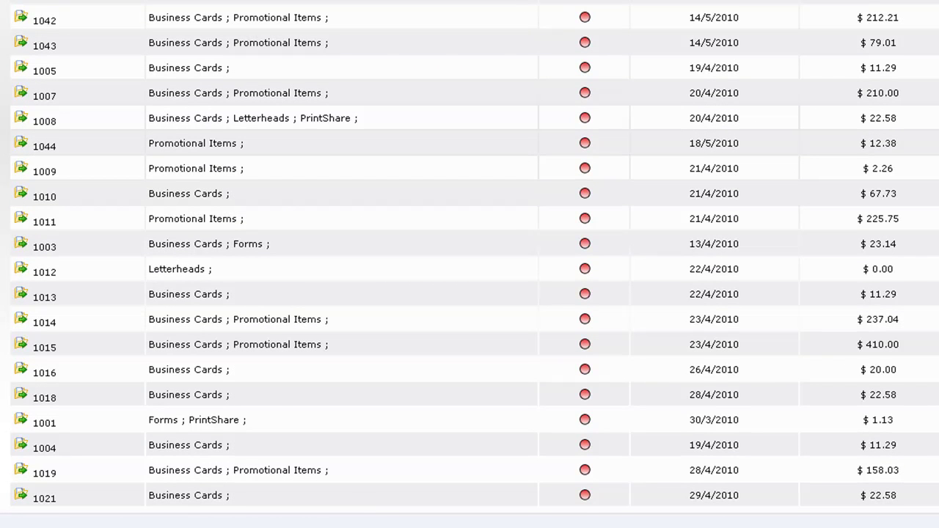
pyautogui.scroll(5, 469, 264)
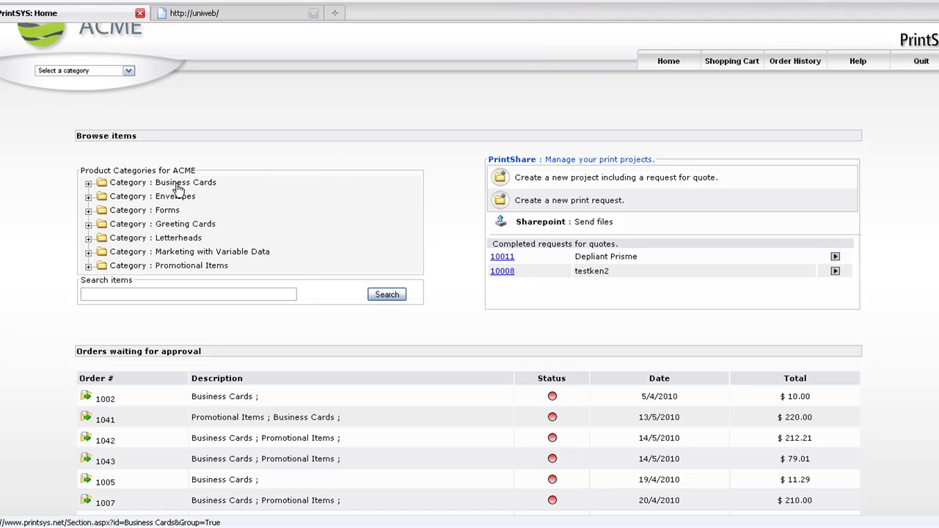
pyautogui.click(178, 185)
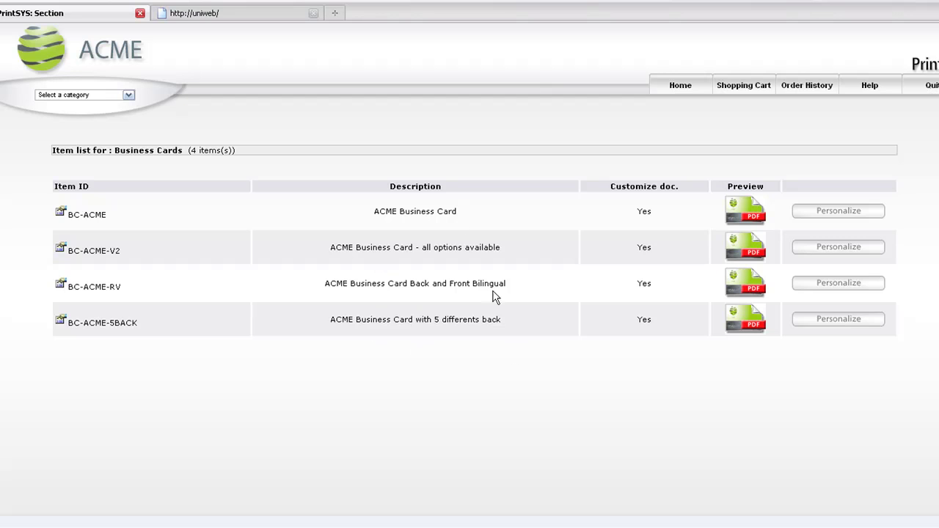
pyautogui.click(831, 249)
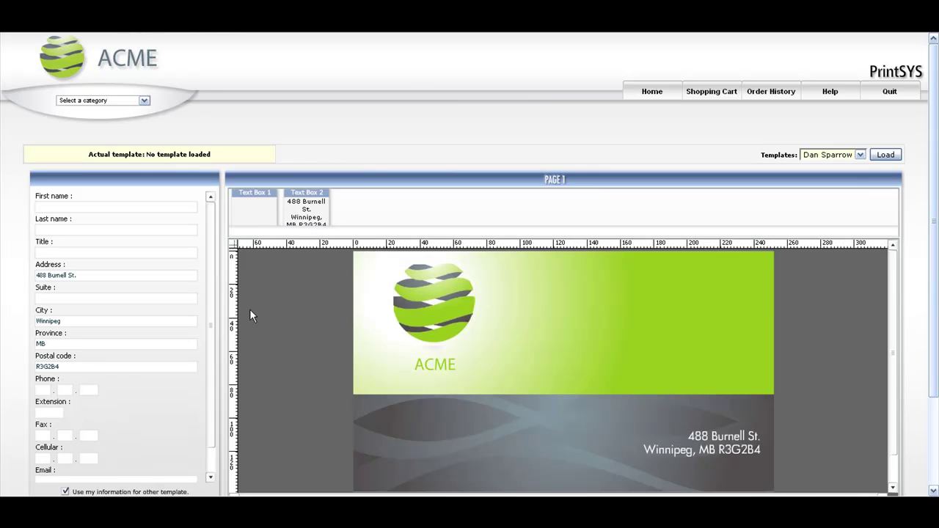
# Step: Enter the card holder's first and last name, correcting typos in the last name
pyautogui.scroll(-1, 243, 307)
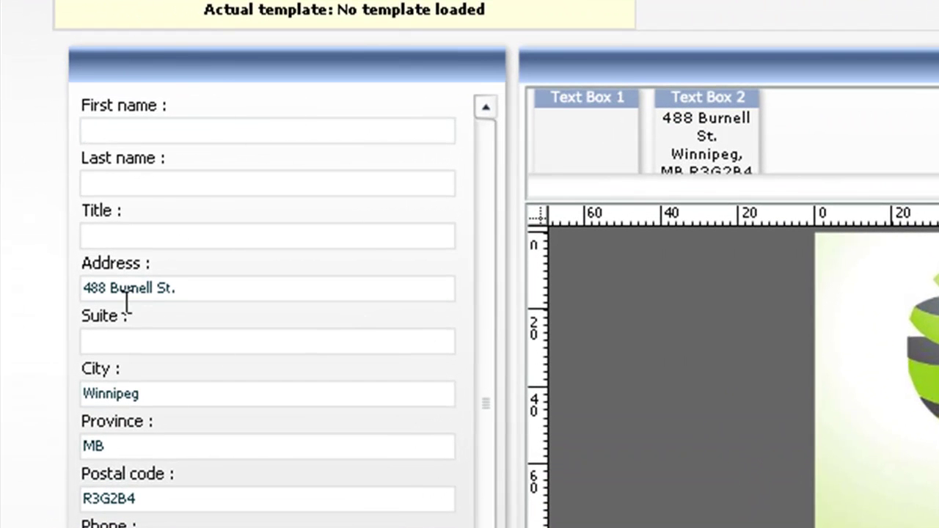
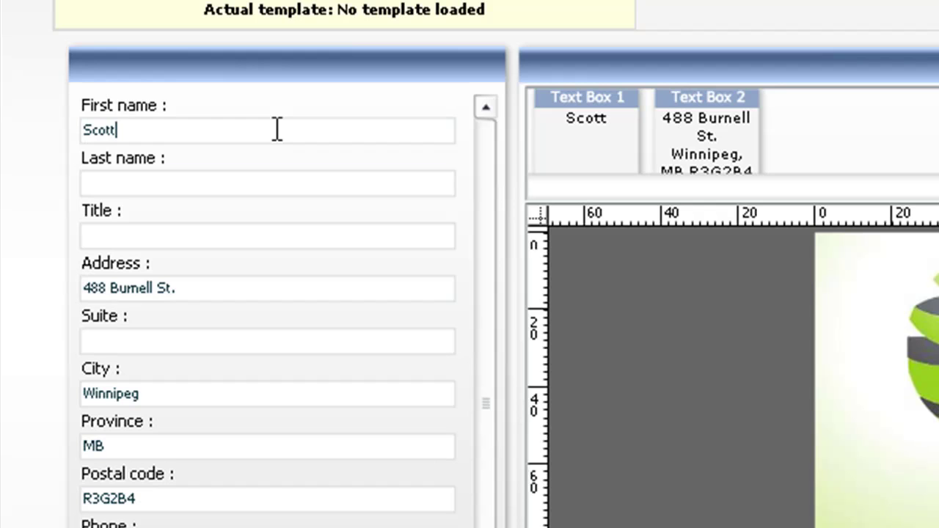
pyautogui.press('Tab')
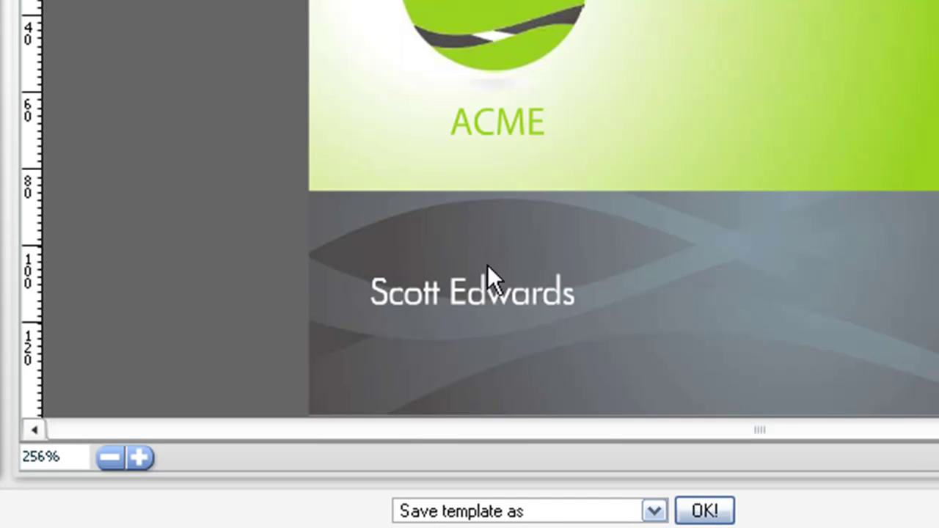
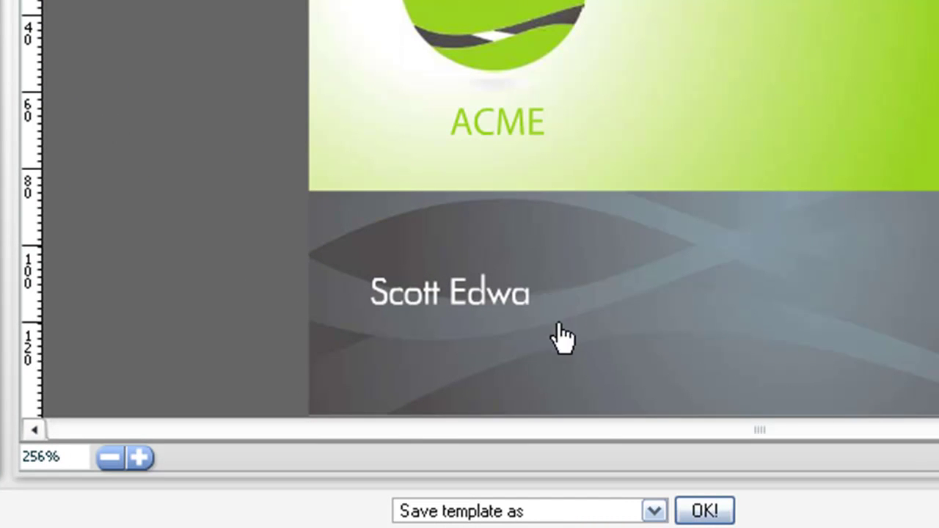
pyautogui.write('rdsa')
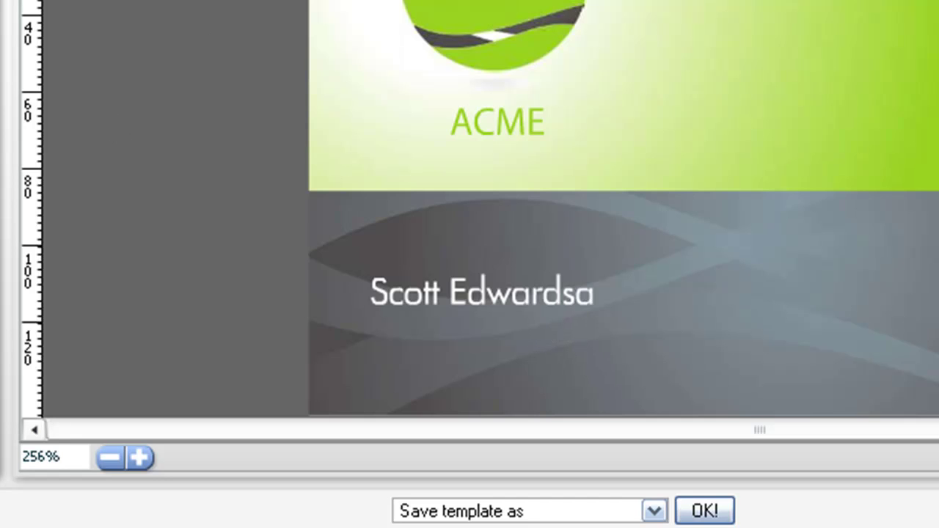
pyautogui.press('BackSpace')
pyautogui.press('Tab')
pyautogui.write('Web Manager')
pyautogui.press('Tab')
pyautogui.press('Tab')
pyautogui.press('Tab')
pyautogui.press('Tab')
pyautogui.press('Tab')
pyautogui.press('Tab')
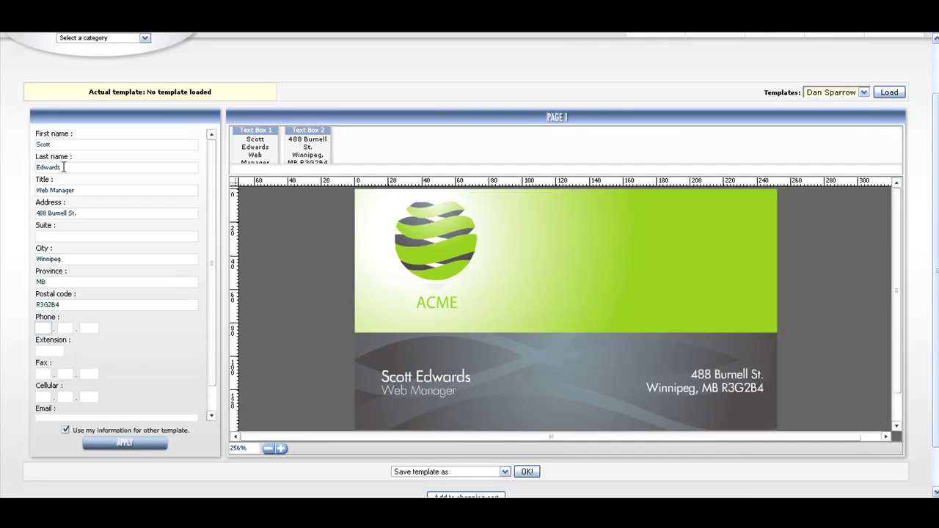
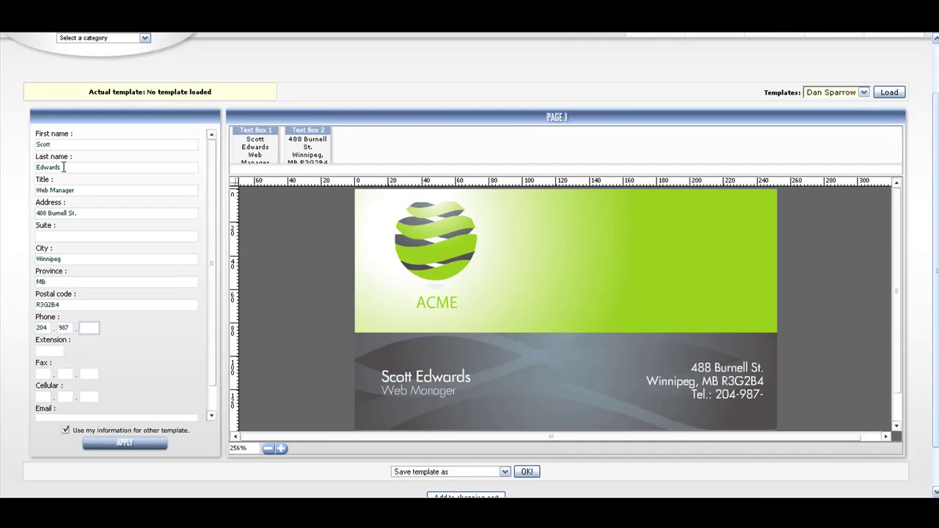
pyautogui.press('Tab')
pyautogui.press('Tab')
pyautogui.press('Tab')
pyautogui.press('Tab')
pyautogui.press('Tab')
pyautogui.press('Tab')
pyautogui.press('Tab')
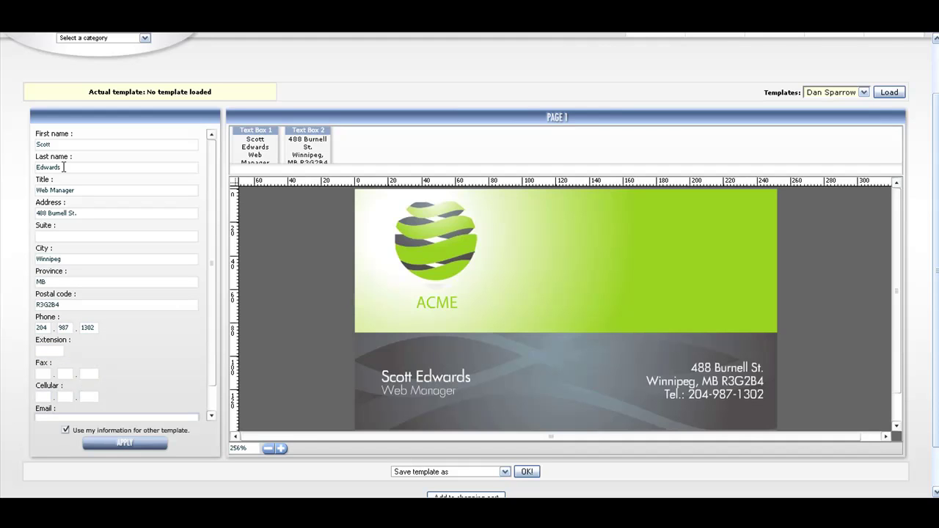
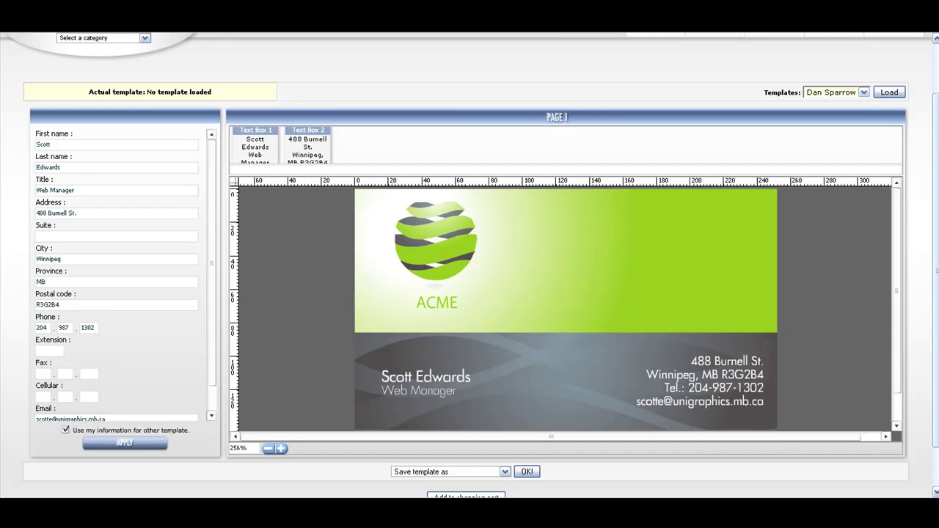
pyautogui.scroll(-1, 176, 293)
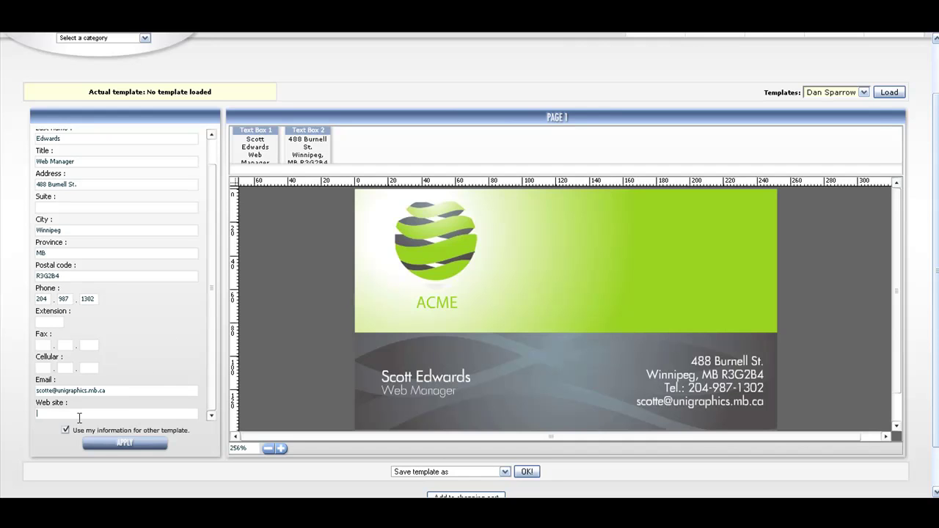
pyautogui.write('www.unigraphic.mb.ca')
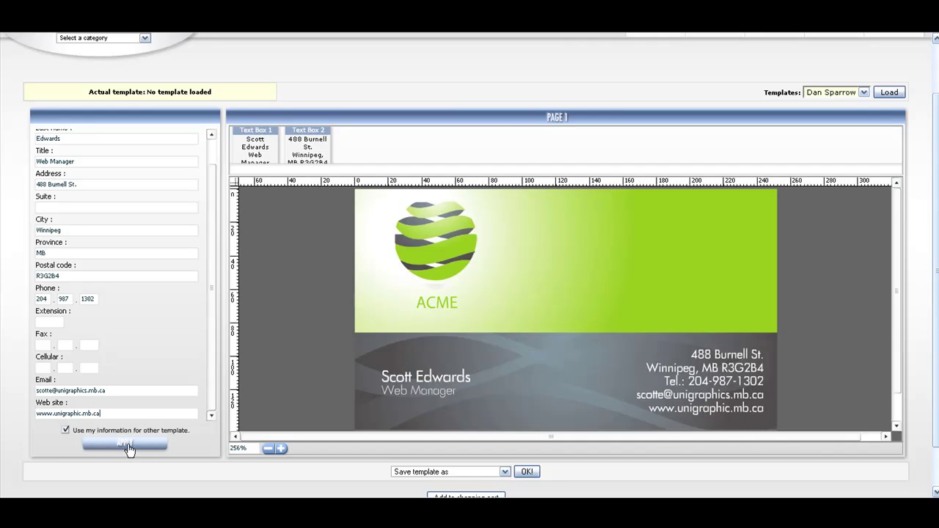
pyautogui.click(128, 445)
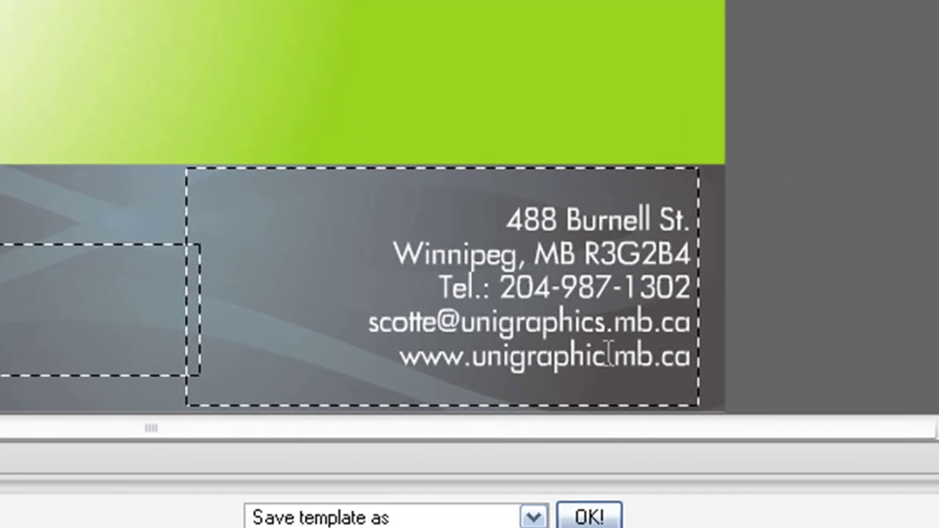
pyautogui.click(608, 356)
pyautogui.write('s')
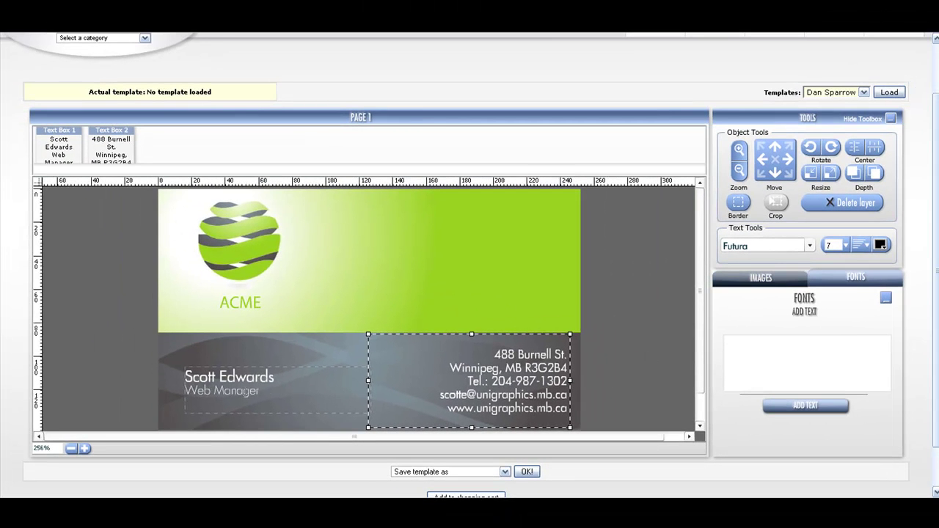
pyautogui.moveTo(274, 377); pyautogui.dragTo(184, 377)
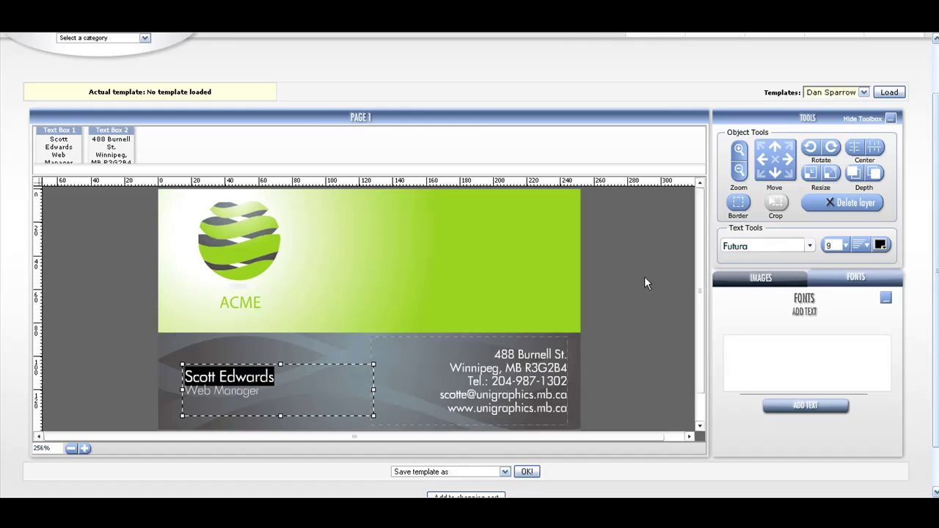
pyautogui.click(810, 246)
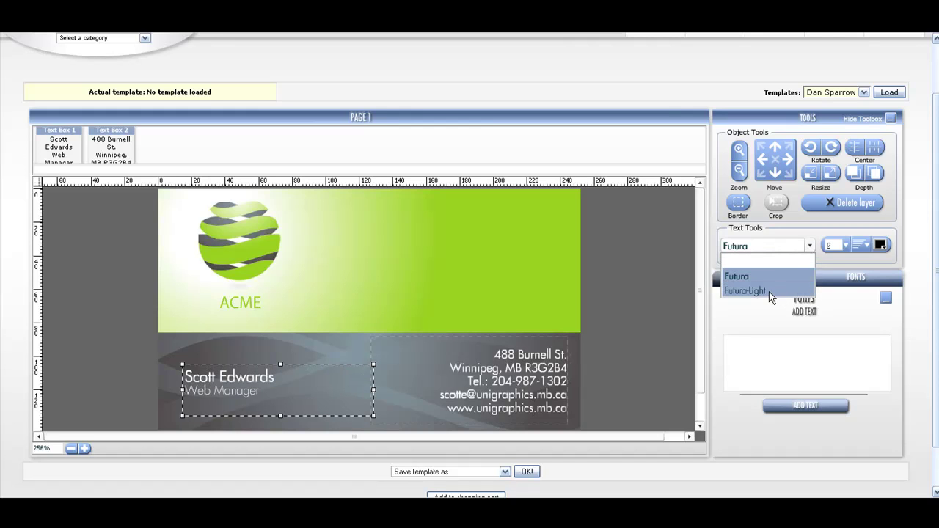
pyautogui.click(752, 294)
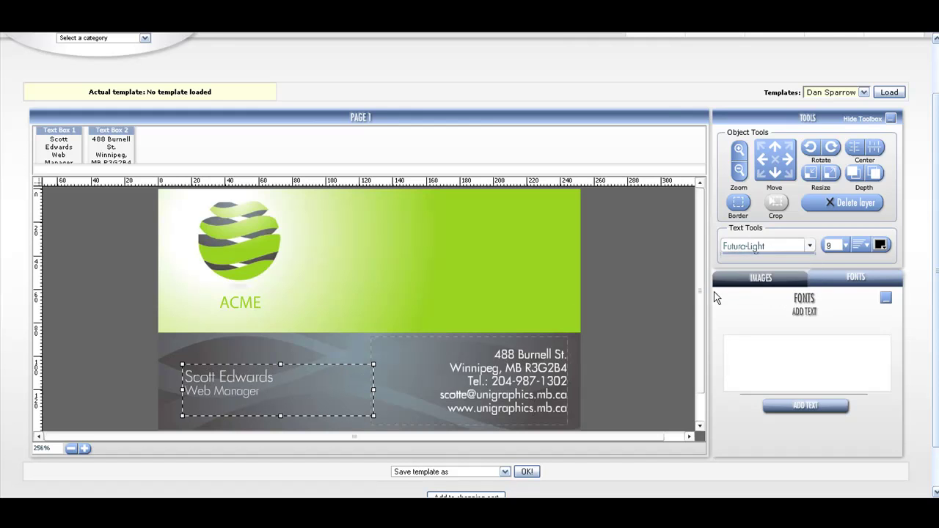
pyautogui.click(845, 246)
pyautogui.click(835, 304)
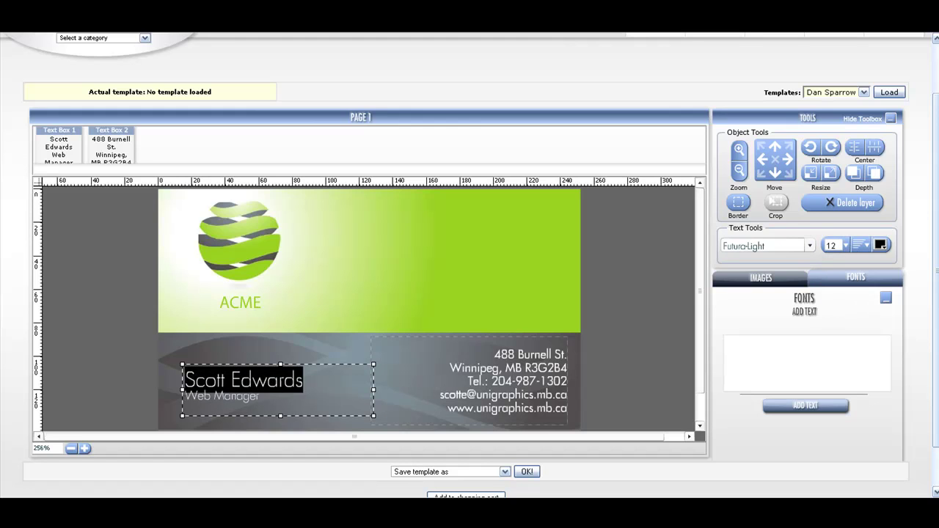
pyautogui.click(316, 383)
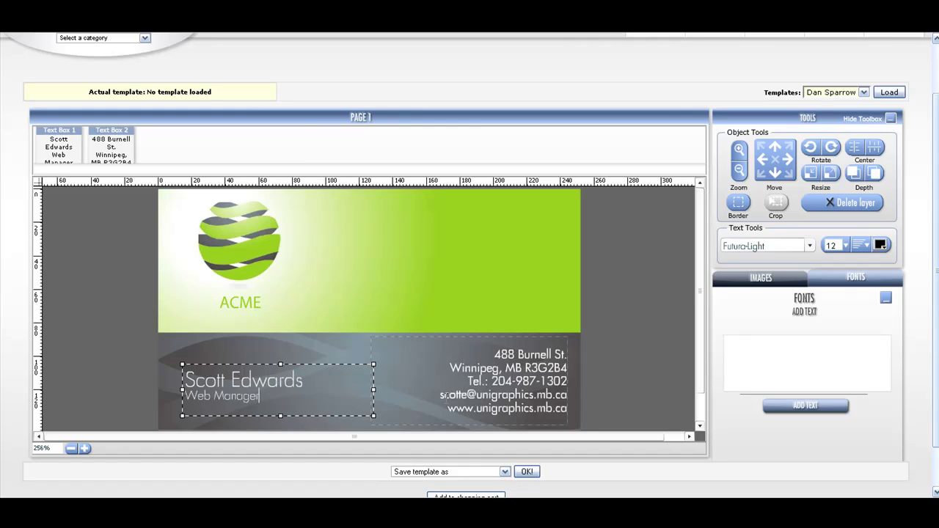
# Step: Insert twitter.png, shrink it, and place it at the green area's top right
pyautogui.click(761, 277)
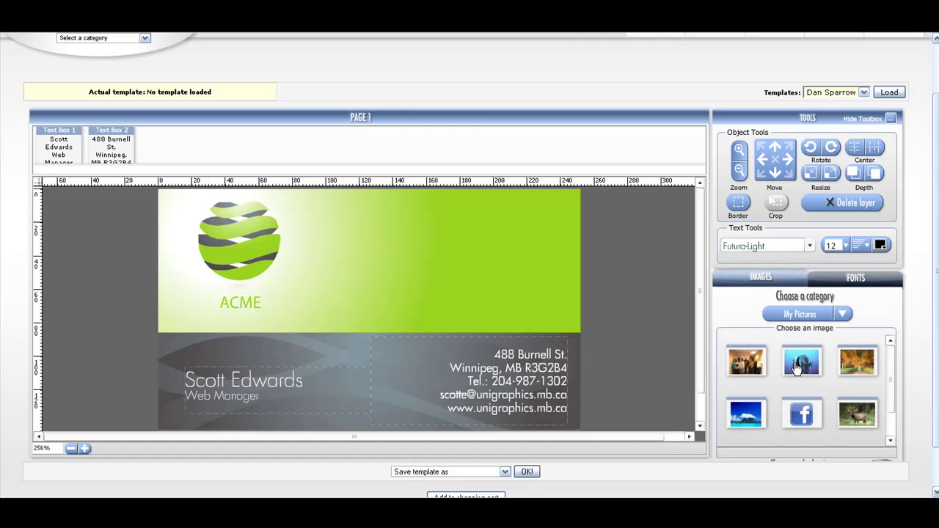
pyautogui.scroll(-1, 890, 369)
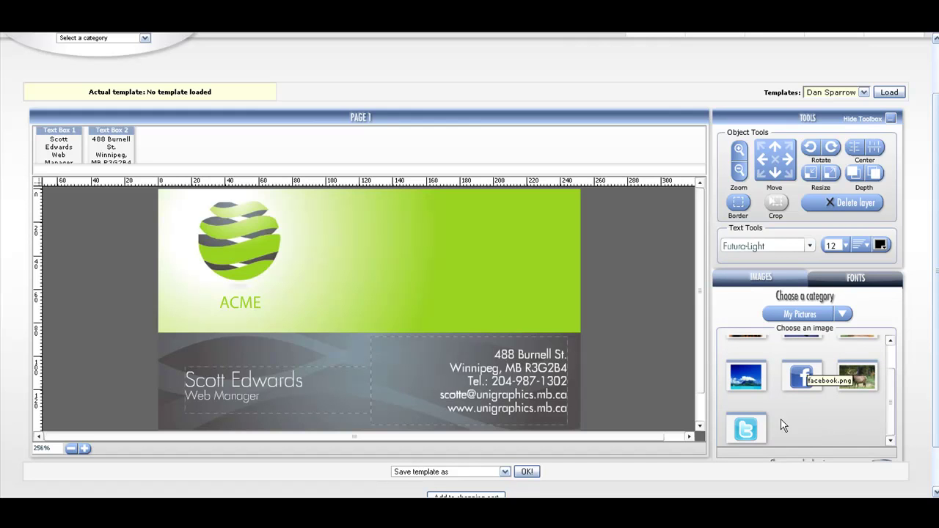
pyautogui.click(749, 434)
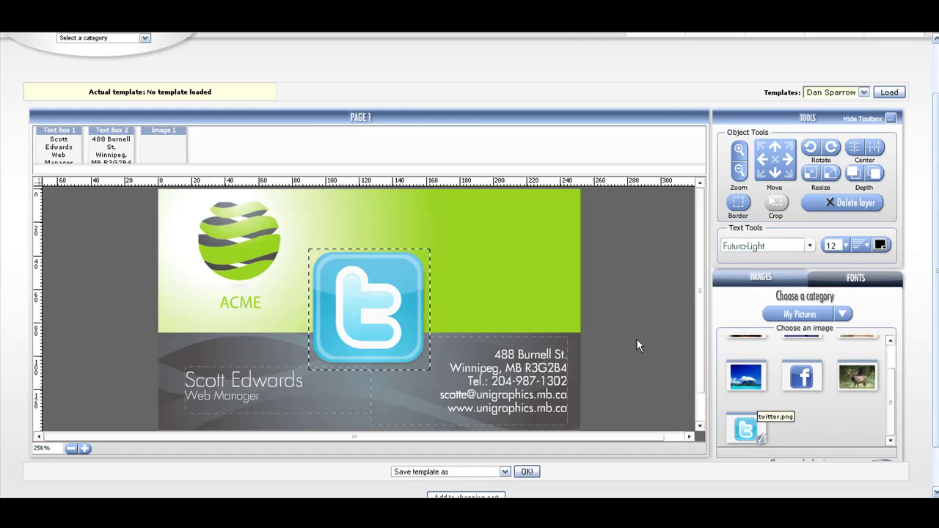
pyautogui.click(810, 174)
pyautogui.click(811, 174)
pyautogui.click(811, 174)
pyautogui.moveTo(372, 317); pyautogui.dragTo(529, 233)
# Step: Add the Twitter address as a new text line in Futura-Light near the icon
pyautogui.click(855, 277)
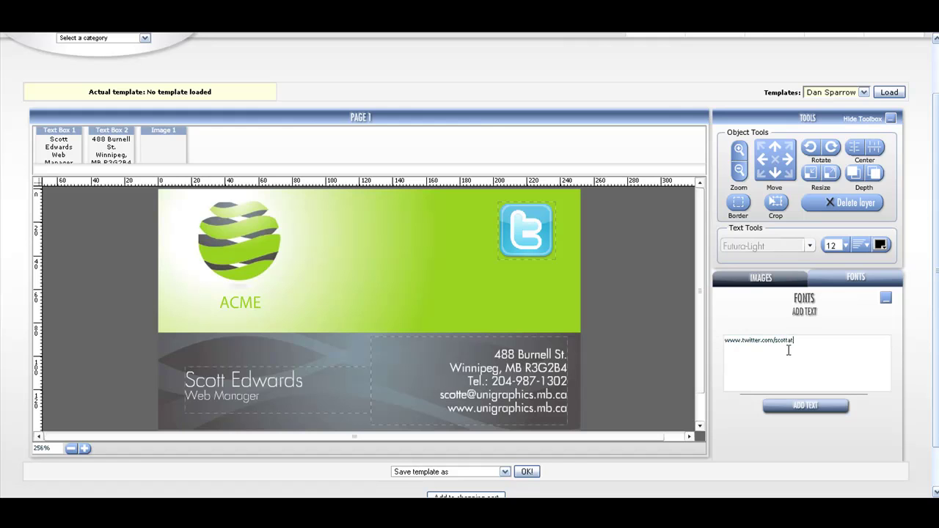
pyautogui.click(801, 406)
pyautogui.click(413, 247)
pyautogui.moveTo(411, 246); pyautogui.dragTo(470, 272)
pyautogui.click(810, 247)
pyautogui.click(739, 289)
pyautogui.click(848, 247)
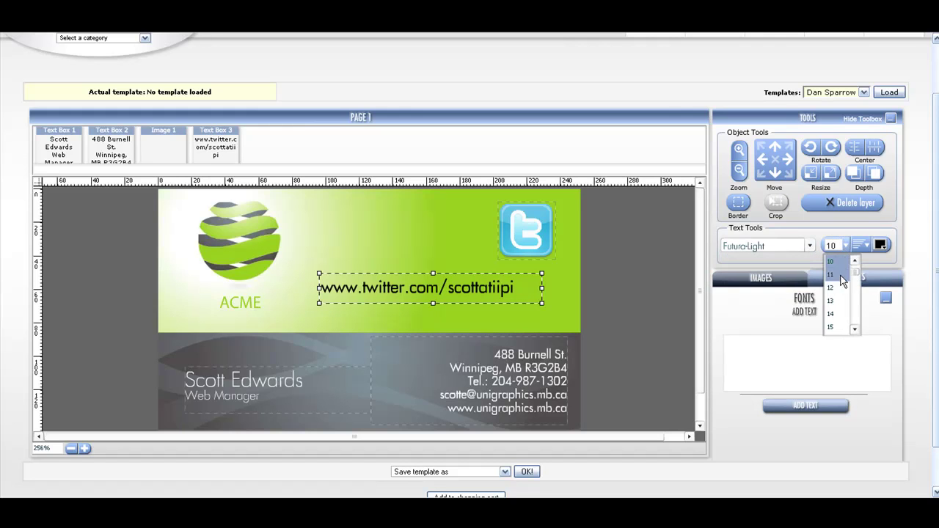
pyautogui.click(842, 263)
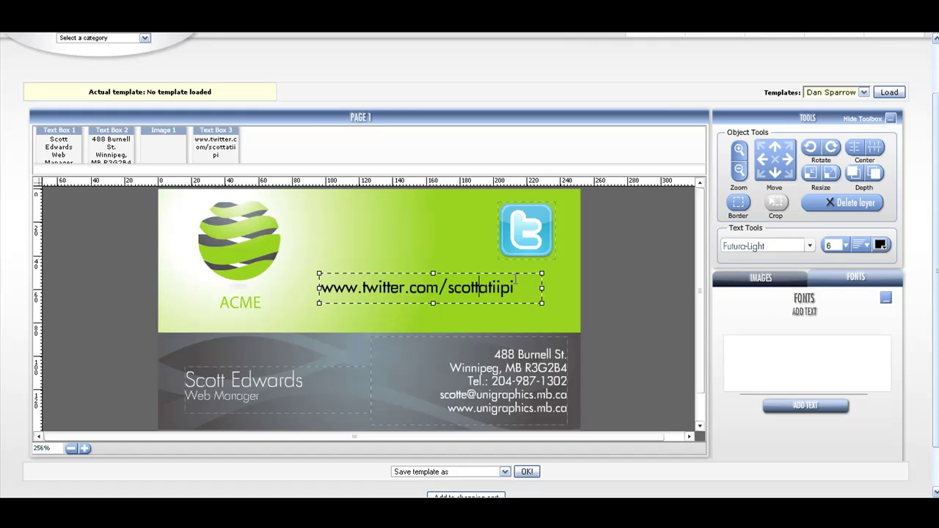
pyautogui.hotkey('ctrl', 'a')
# Step: Set the Twitter address to size 6, narrow its box, and move it under the icon
pyautogui.click(845, 246)
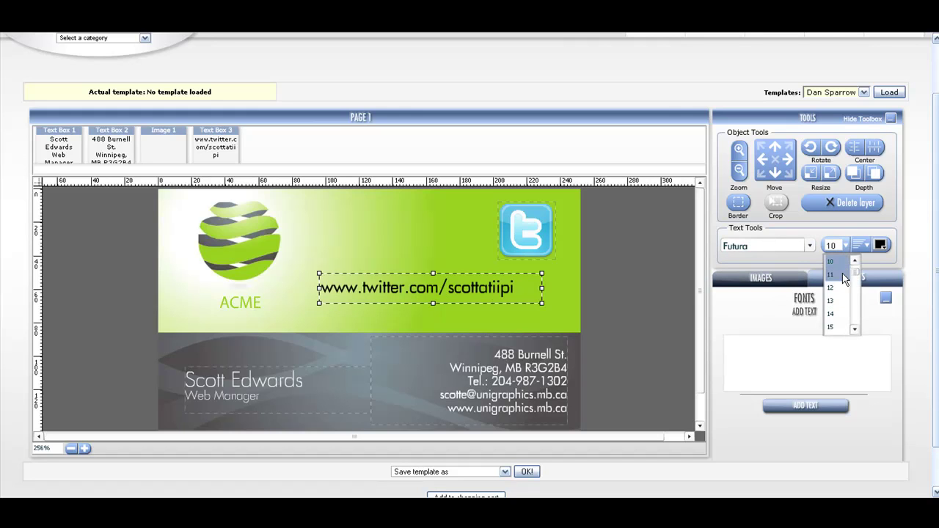
pyautogui.click(855, 261)
pyautogui.click(855, 261)
pyautogui.click(833, 263)
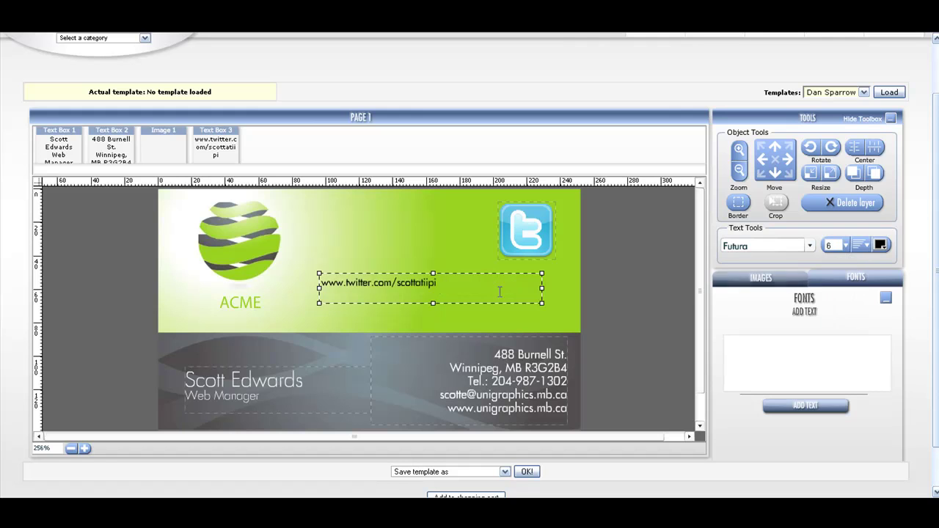
pyautogui.moveTo(542, 303); pyautogui.dragTo(445, 312)
pyautogui.moveTo(396, 272); pyautogui.dragTo(523, 233)
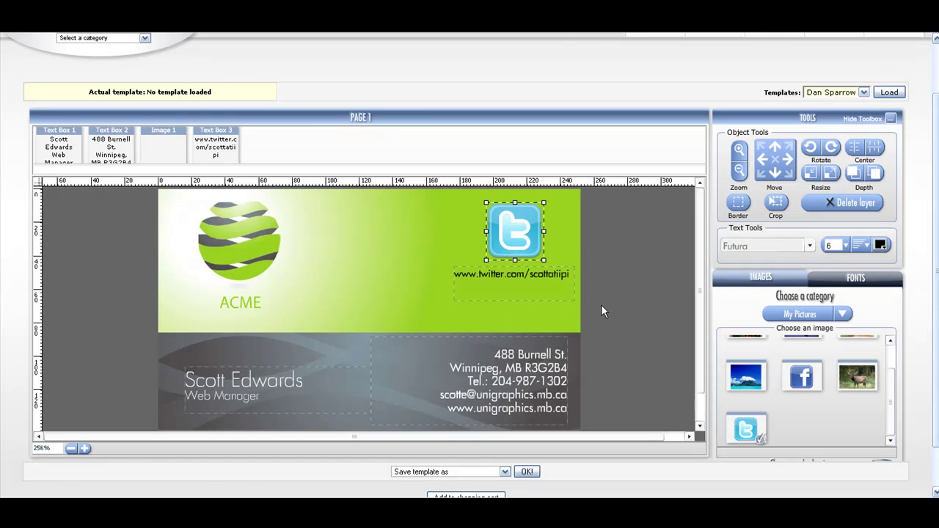
pyautogui.scroll(-1, 562, 466)
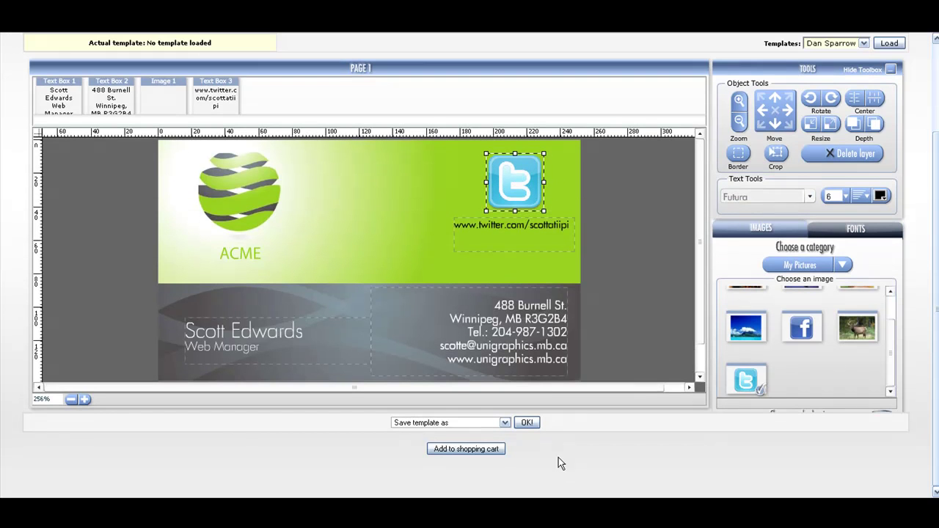
# Step: Choose 'Save template as and add to cart' and save the template as scotttest
pyautogui.click(505, 423)
pyautogui.click(499, 439)
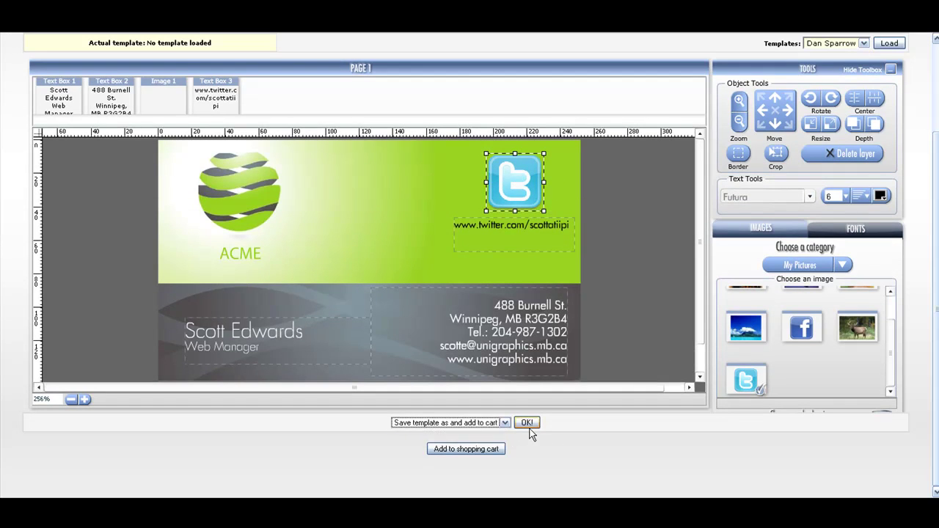
pyautogui.click(526, 422)
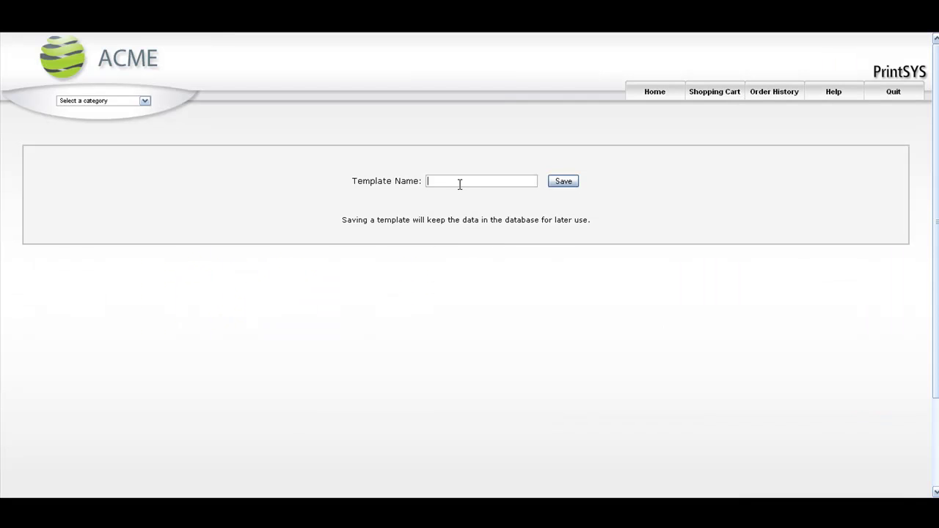
pyautogui.write('scotttest')
pyautogui.click(566, 188)
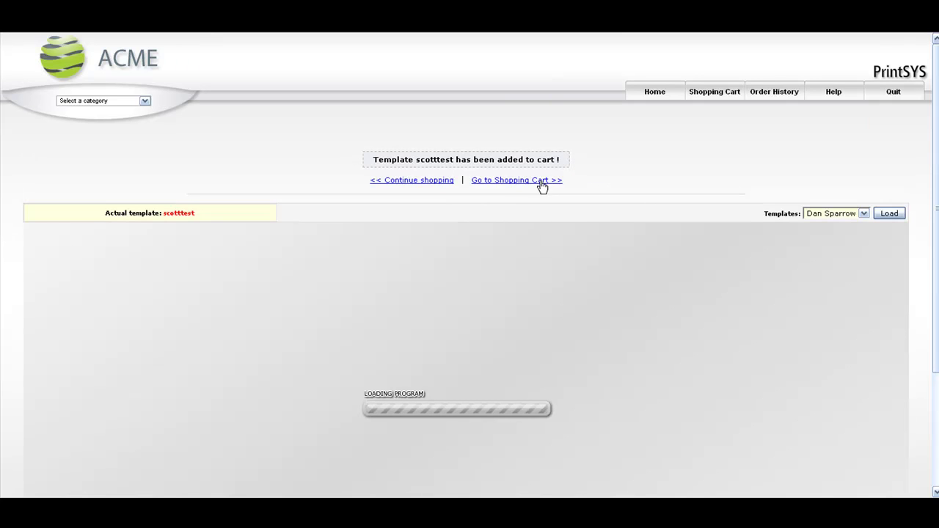
pyautogui.moveTo(934, 192)
pyautogui.mouseDown()
pyautogui.moveTo(932, 272)
pyautogui.moveTo(930, 199)
pyautogui.mouseUp()
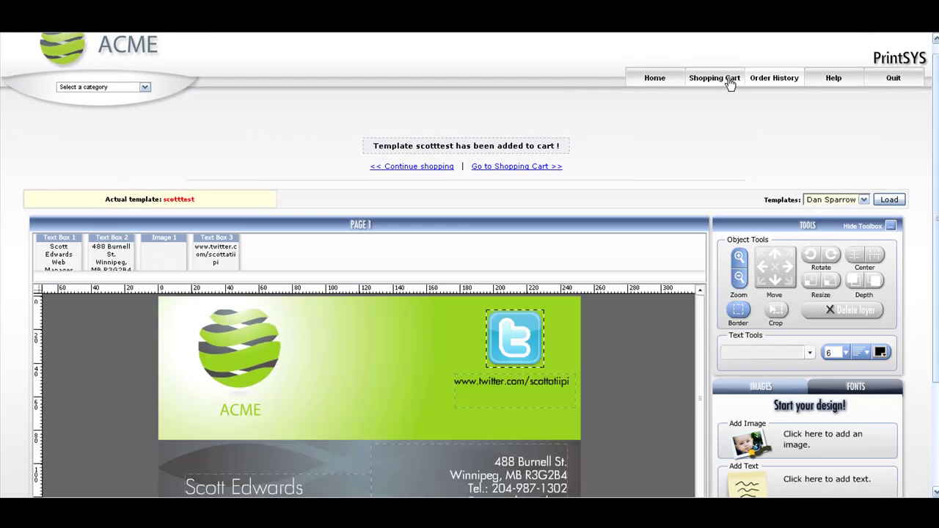
# Step: Reopen the V2 business card editor and load the scotttest template
pyautogui.click(661, 82)
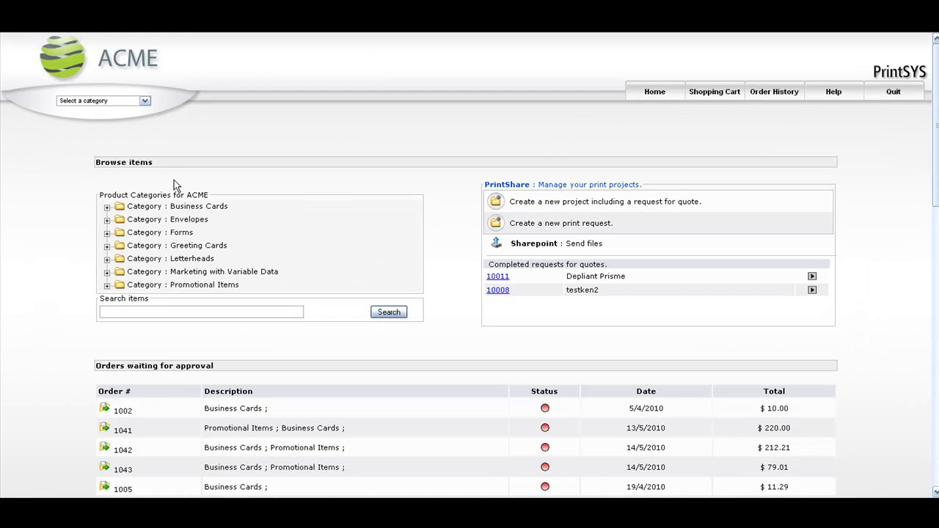
pyautogui.click(193, 212)
pyautogui.click(799, 250)
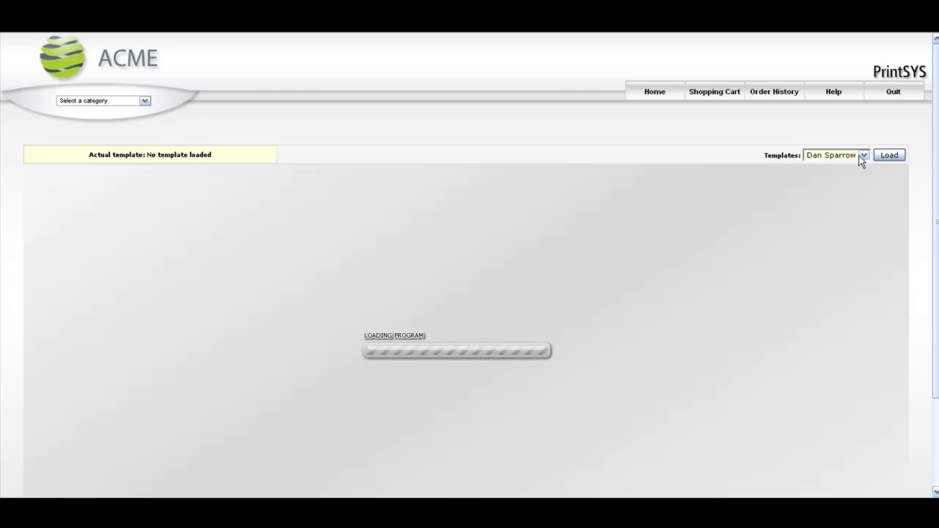
pyautogui.click(861, 154)
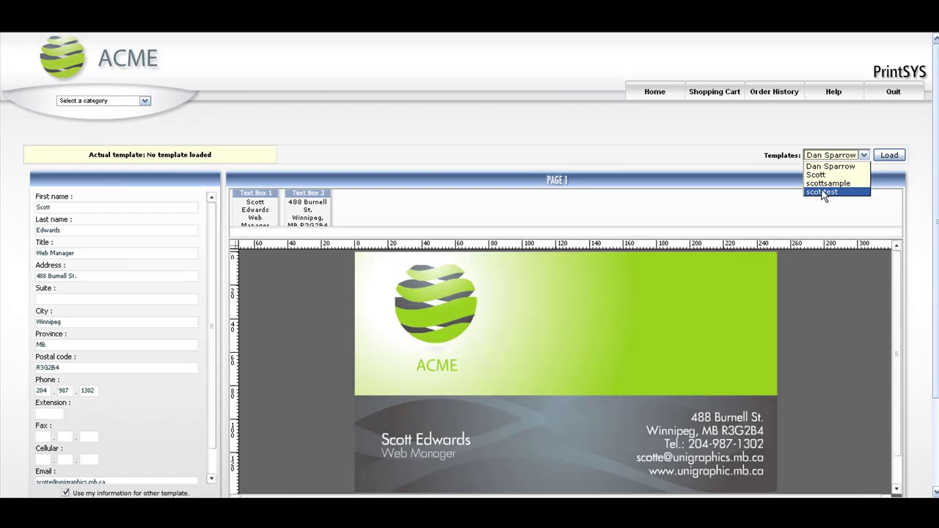
pyautogui.click(823, 192)
pyautogui.click(883, 157)
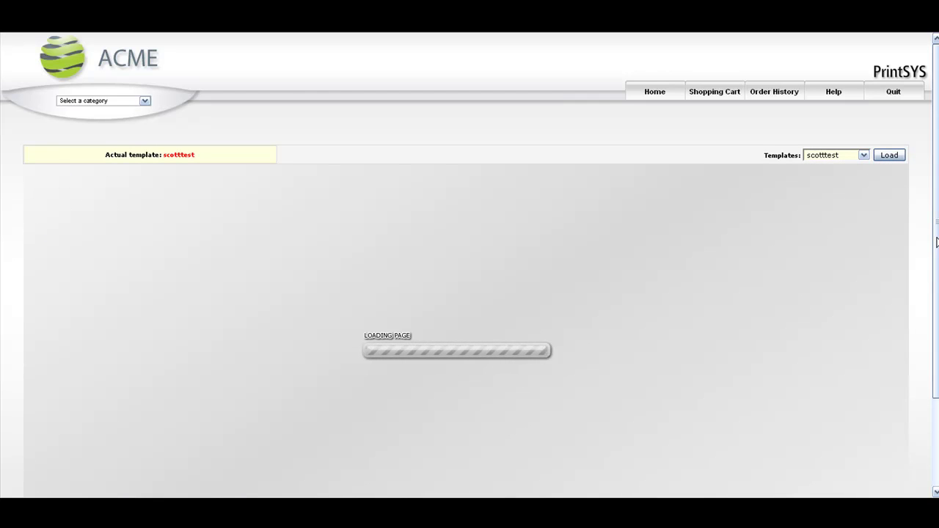
# Step: Check the name and Web Manager text in the loaded design, then go to the shopping cart
pyautogui.scroll(-2, 936, 242)
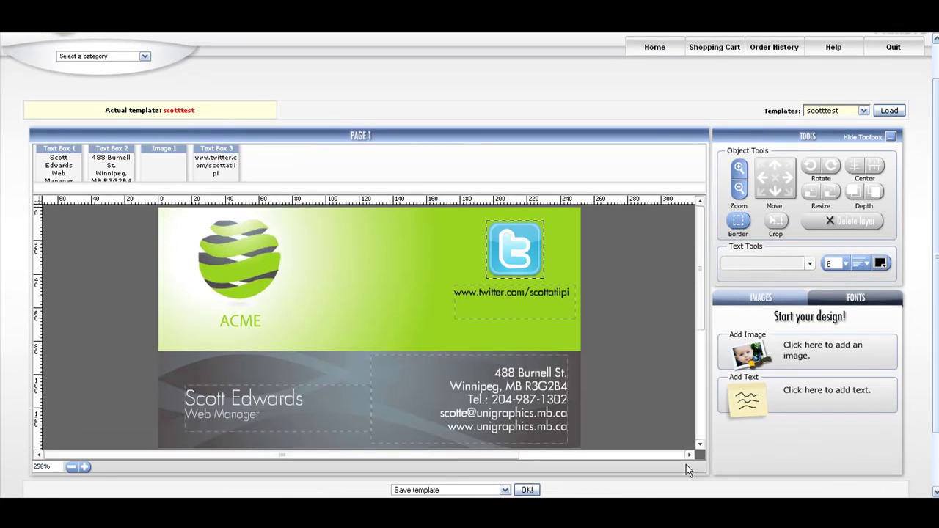
pyautogui.scroll(-1, 229, 412)
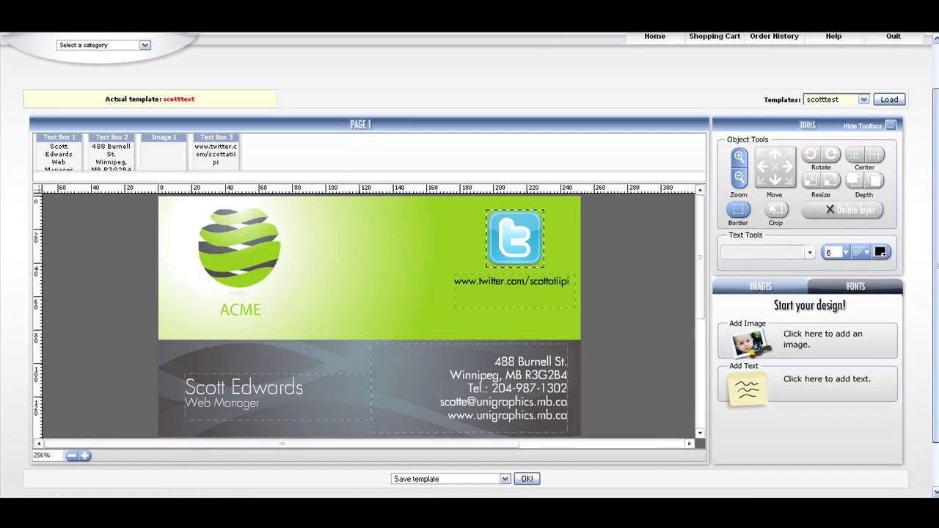
pyautogui.click(230, 411)
pyautogui.moveTo(260, 403); pyautogui.dragTo(184, 403)
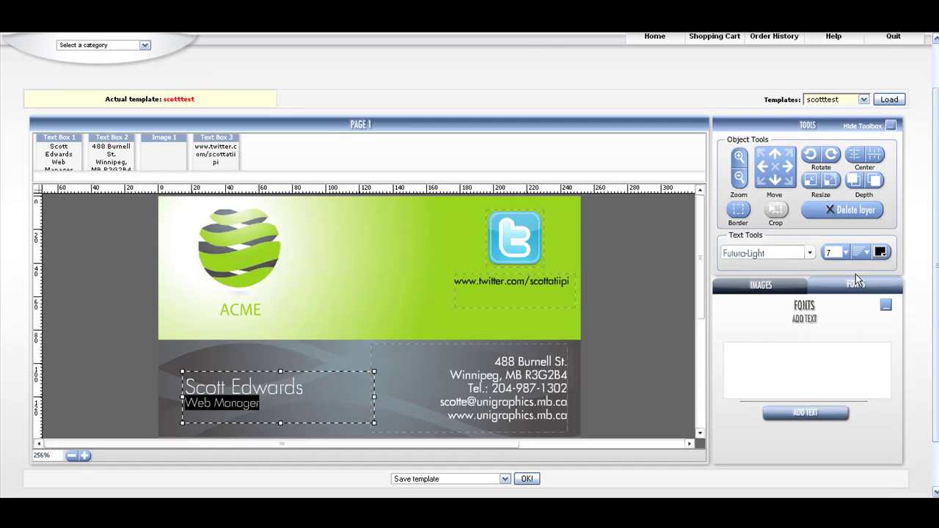
pyautogui.scroll(2, 936, 240)
pyautogui.moveTo(936, 239)
pyautogui.mouseDown()
pyautogui.moveTo(936, 247)
pyautogui.moveTo(936, 236)
pyautogui.mouseUp()
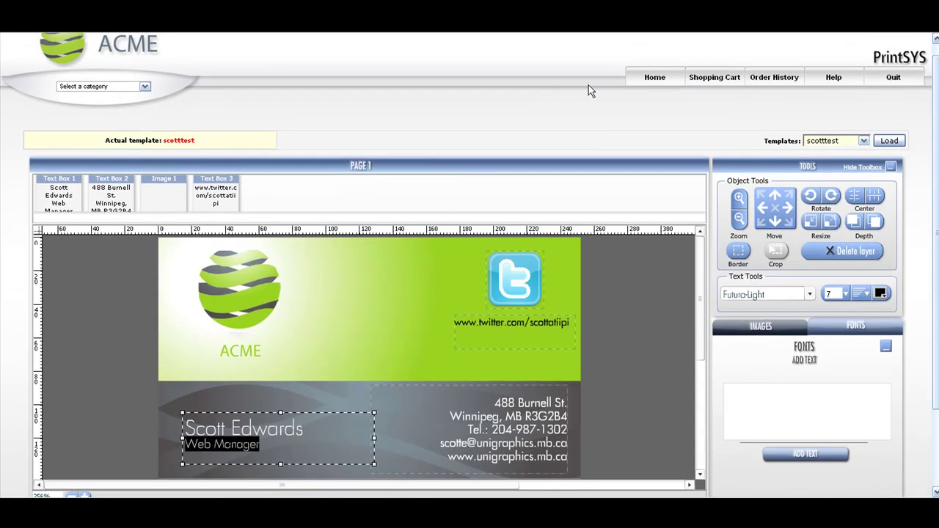
pyautogui.click(718, 78)
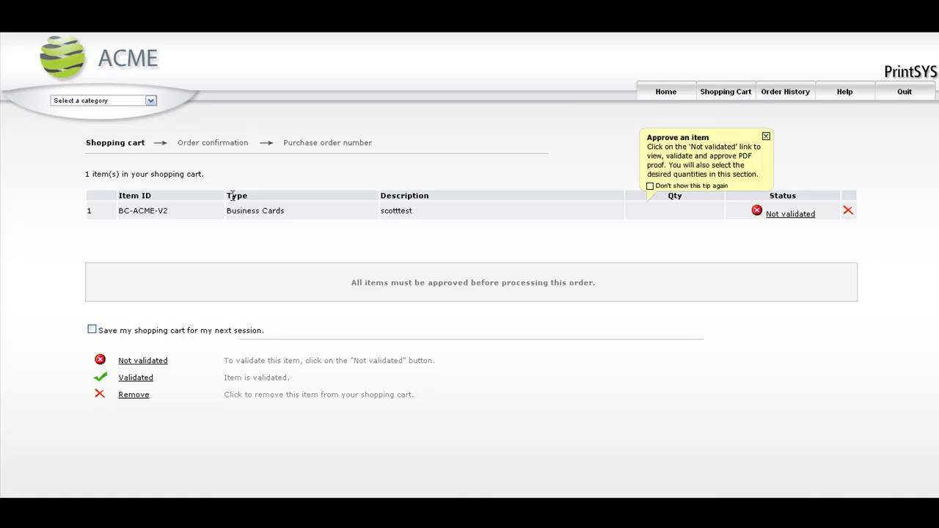
# Step: Open the BC-ACME-V2 proof from the cart and approve it for 250 cards
pyautogui.moveTo(129, 211); pyautogui.dragTo(428, 216)
pyautogui.click(404, 212)
pyautogui.click(766, 138)
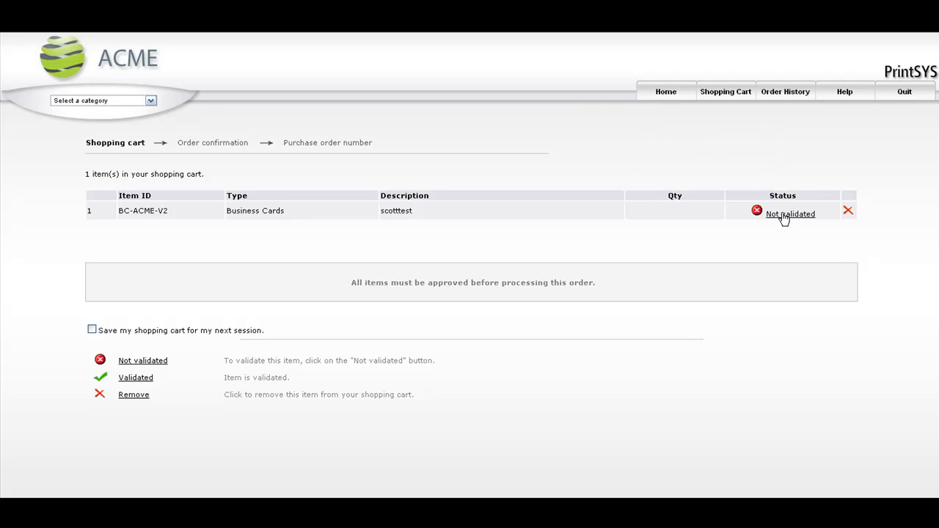
pyautogui.click(783, 214)
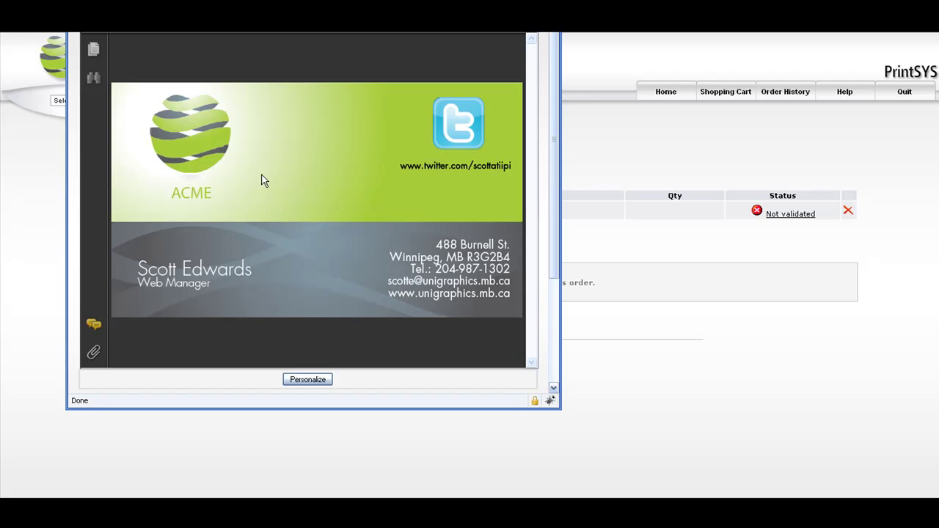
pyautogui.moveTo(551, 147); pyautogui.dragTo(380, 330)
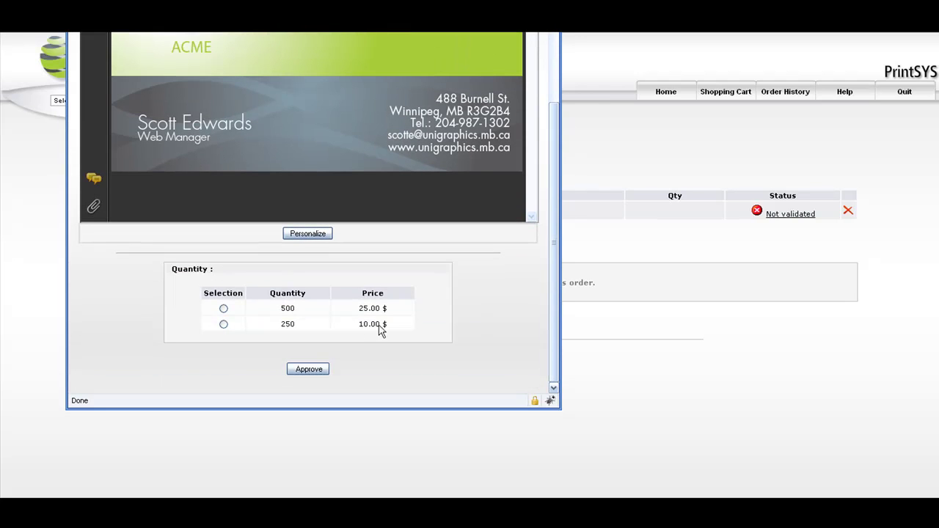
pyautogui.click(223, 324)
pyautogui.click(293, 370)
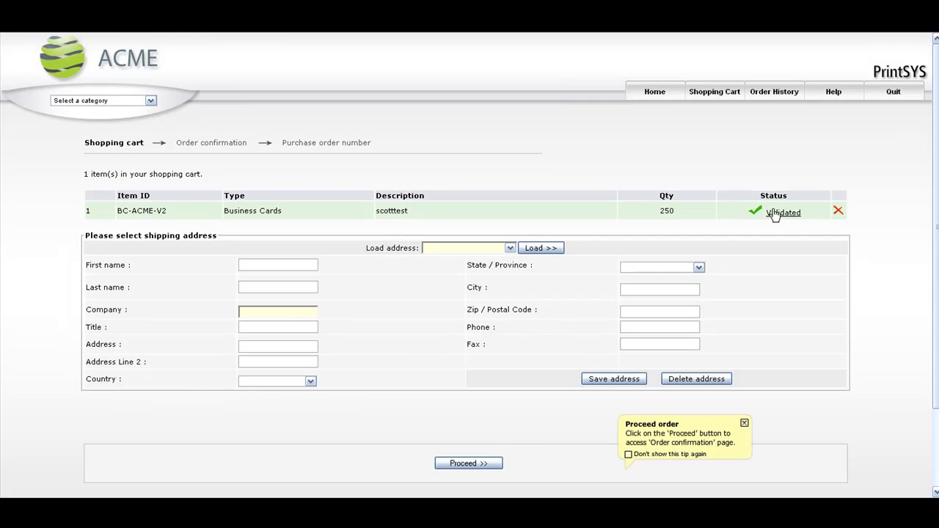
# Step: Load the saved Prisme Technologies shipping address and proceed to order confirmation
pyautogui.click(466, 250)
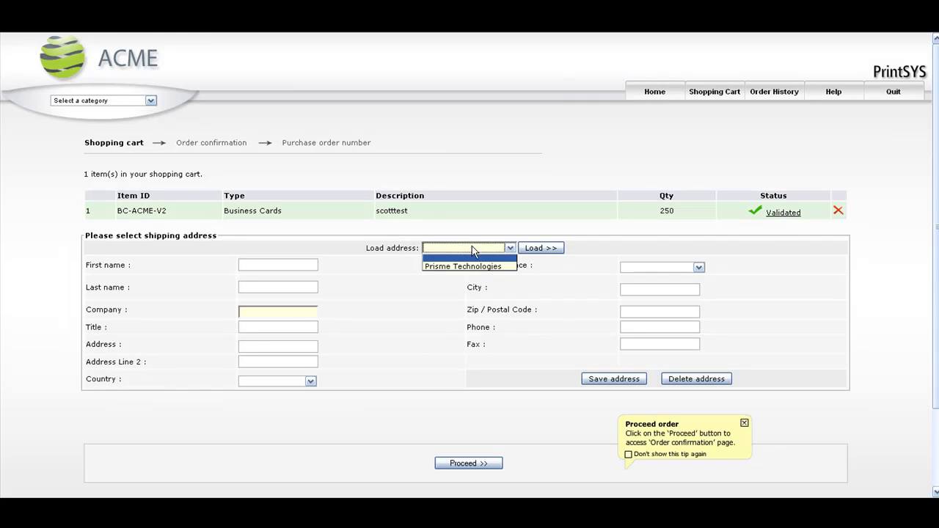
pyautogui.click(467, 251)
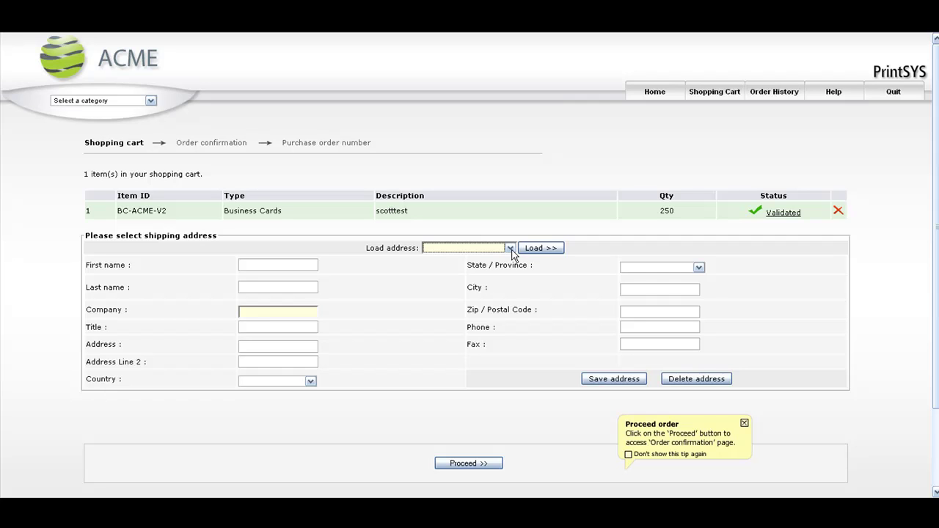
pyautogui.click(510, 248)
pyautogui.click(509, 264)
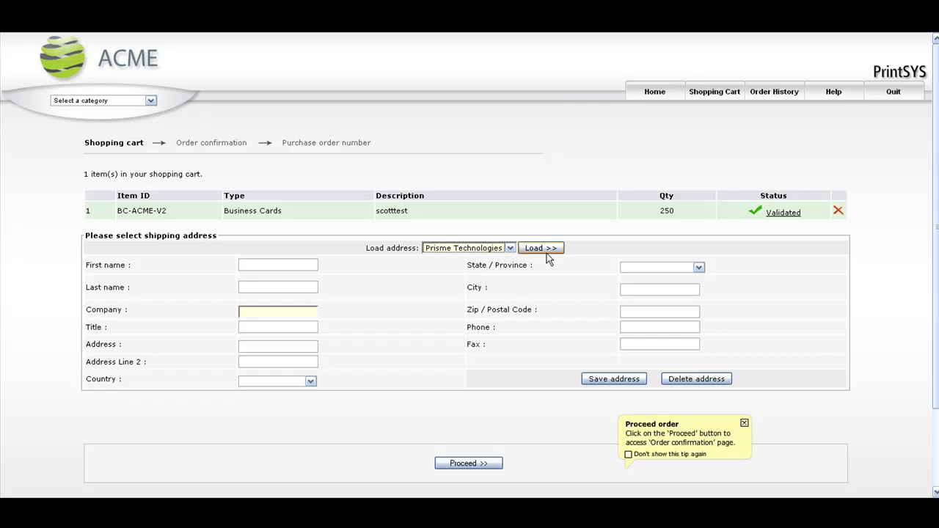
pyautogui.click(547, 250)
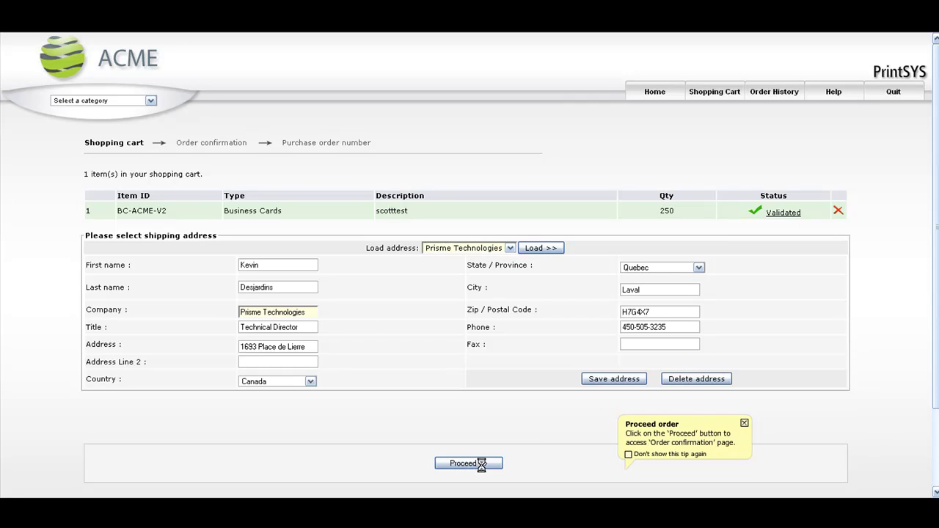
pyautogui.click(482, 464)
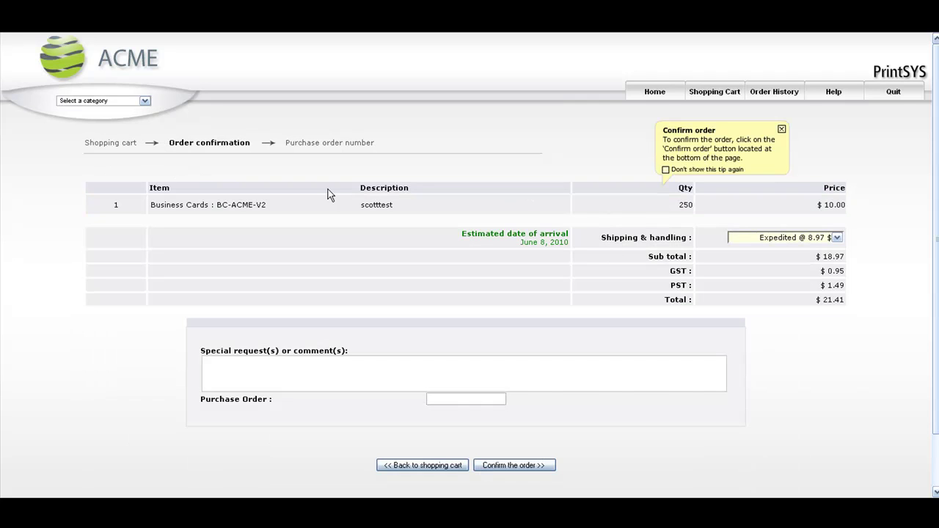
# Step: Review the 250-card order, keep Expedited shipping at $8.97, and return to the home page
pyautogui.moveTo(678, 206); pyautogui.dragTo(847, 208)
pyautogui.click(837, 238)
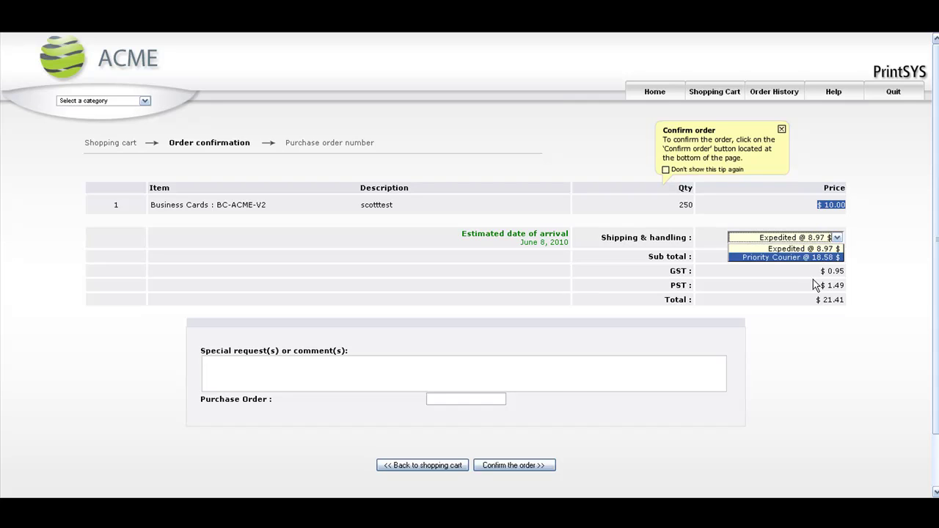
pyautogui.click(849, 261)
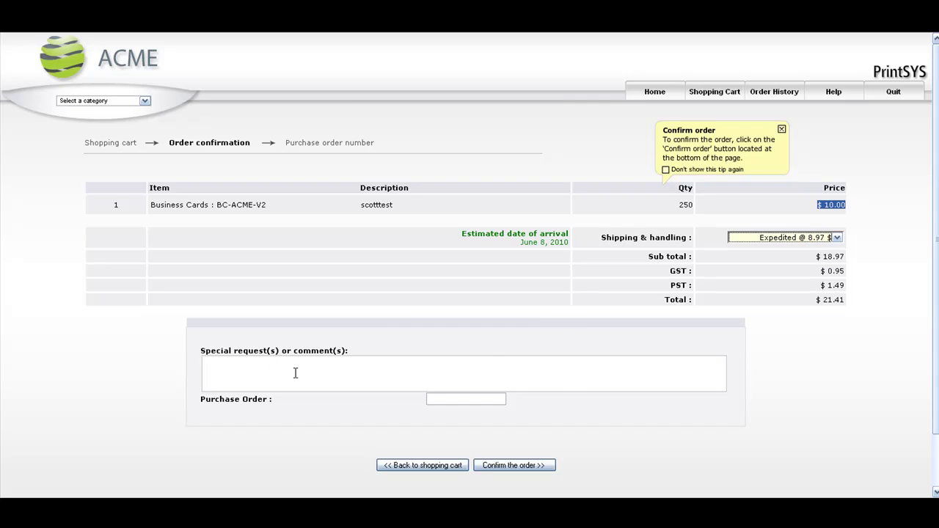
pyautogui.moveTo(199, 403); pyautogui.dragTo(422, 402)
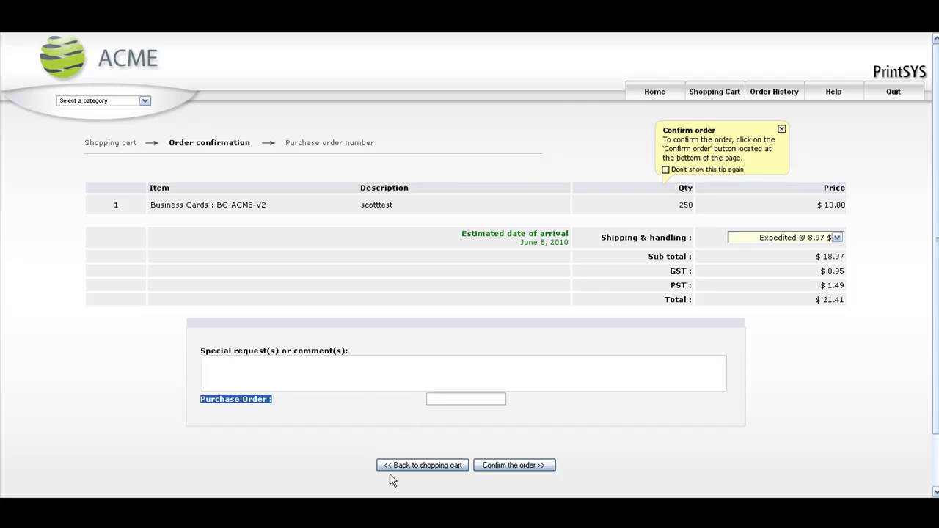
pyautogui.click(306, 404)
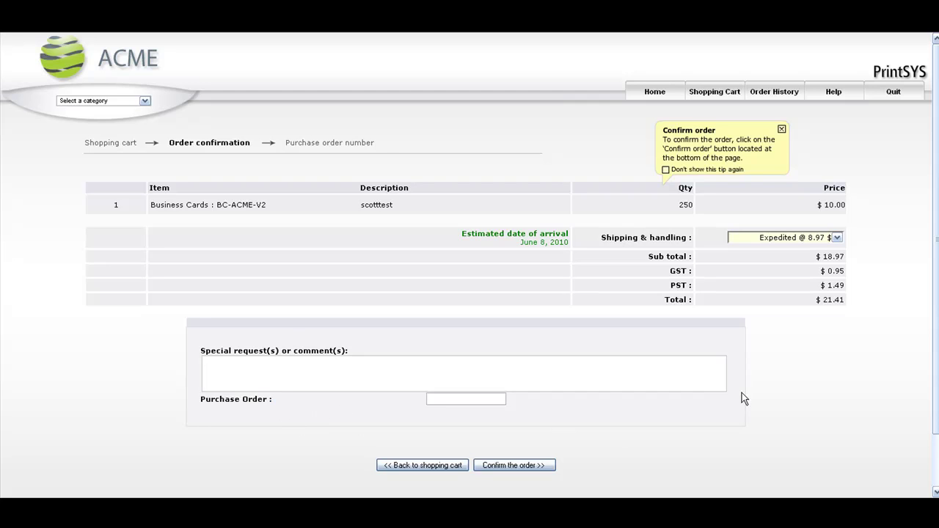
pyautogui.click(667, 101)
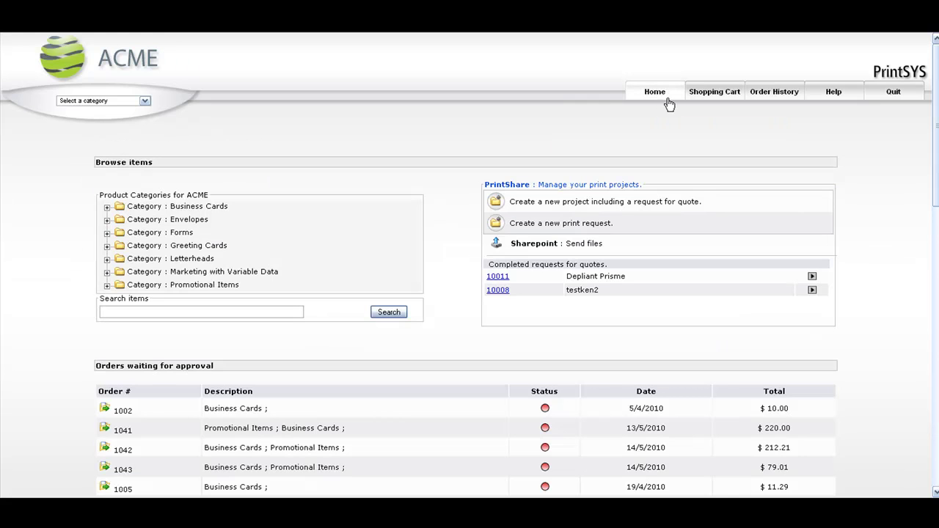